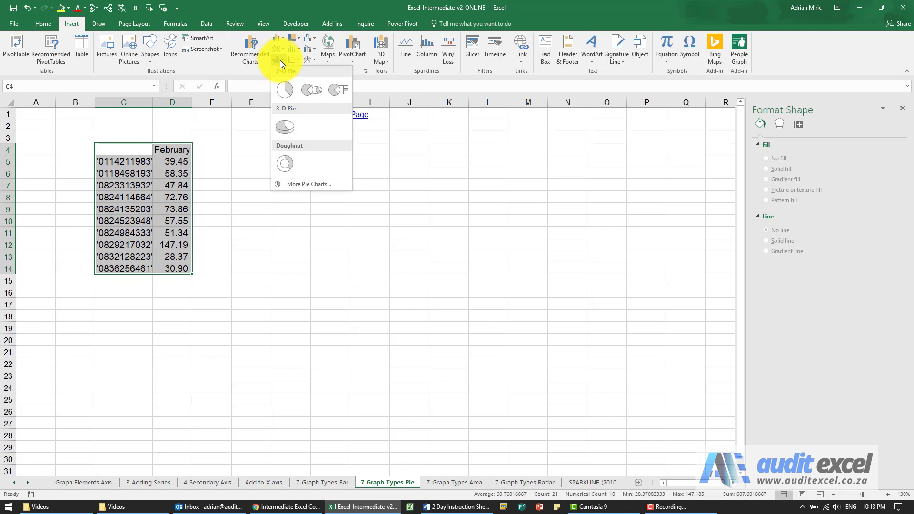
Insert a 2-D pie chart of the February data, then move it up beside the table and enlarge it to about row 22
{"action": "left_click", "coordinate": [282, 87]}
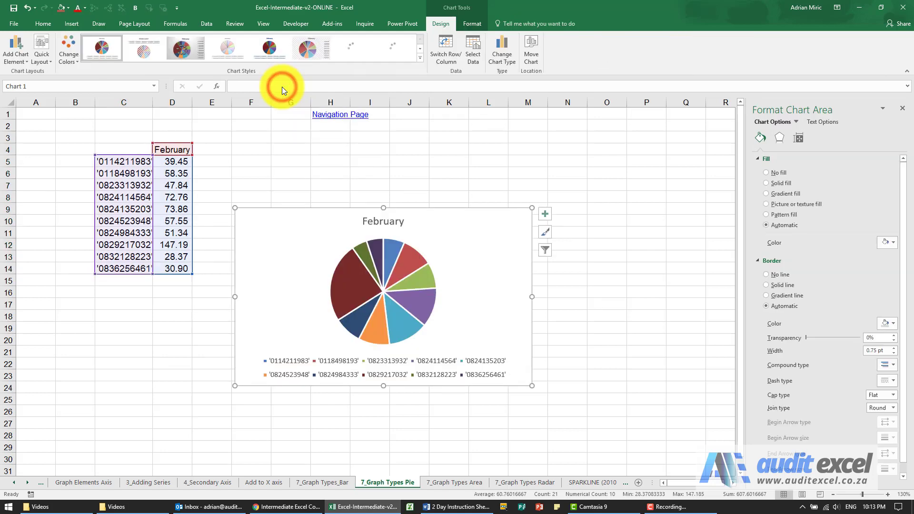
{"action": "left_click_drag", "start_coordinate": [471, 220], "coordinate": [456, 167]}
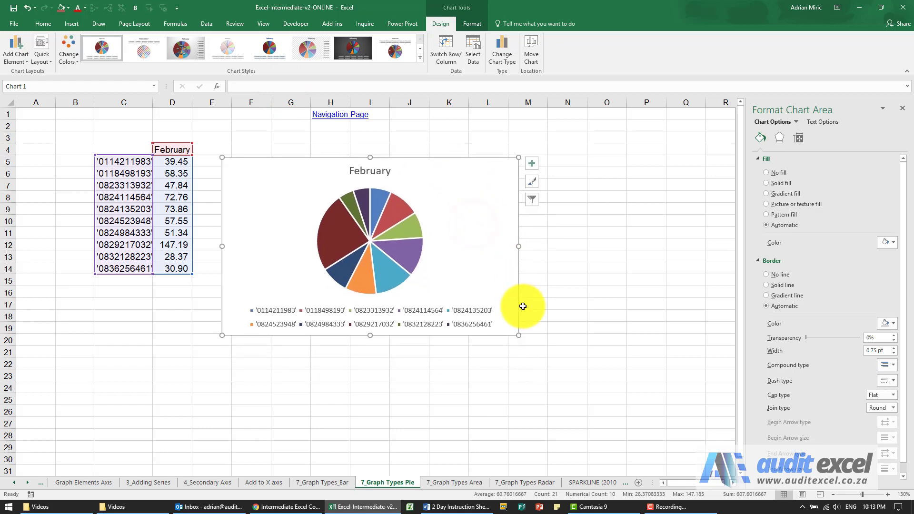
{"action": "left_click_drag", "start_coordinate": [519, 334], "coordinate": [582, 369]}
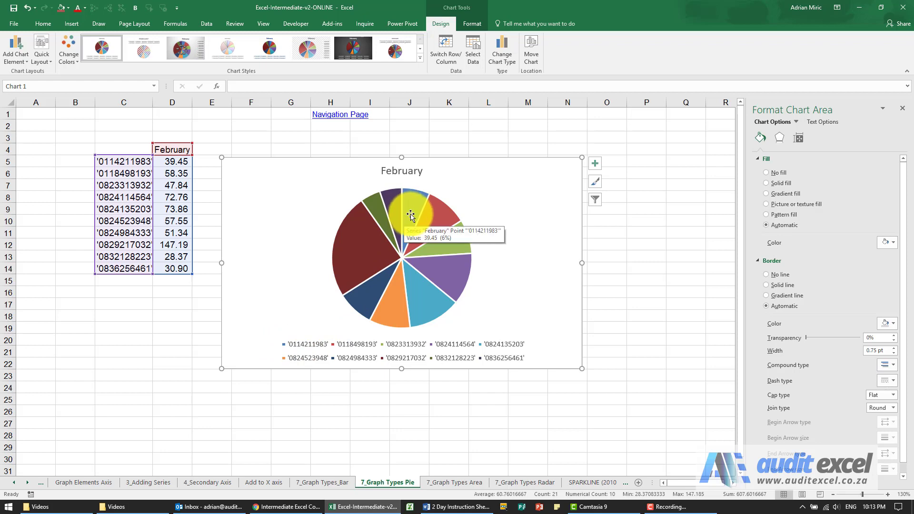
Delete the pie chart's legend and add data labels to the slices
{"action": "left_click", "coordinate": [392, 345]}
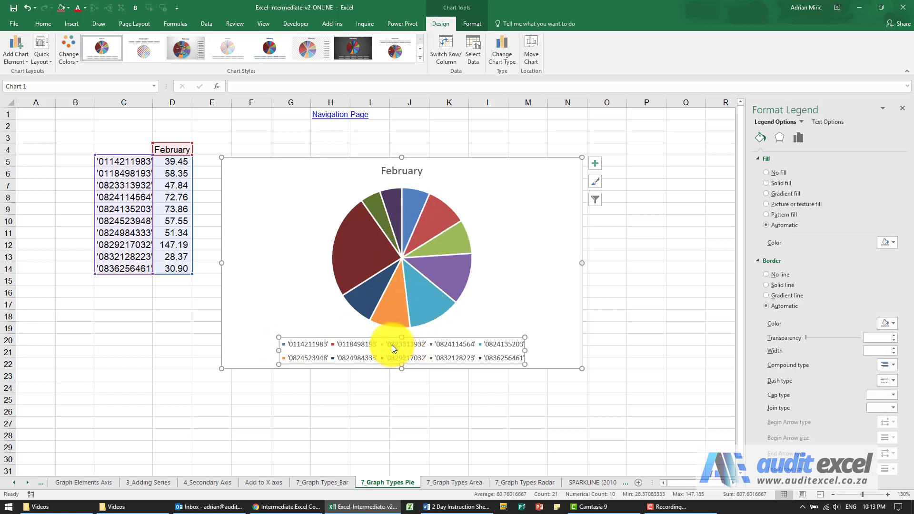
{"action": "key", "text": "Delete"}
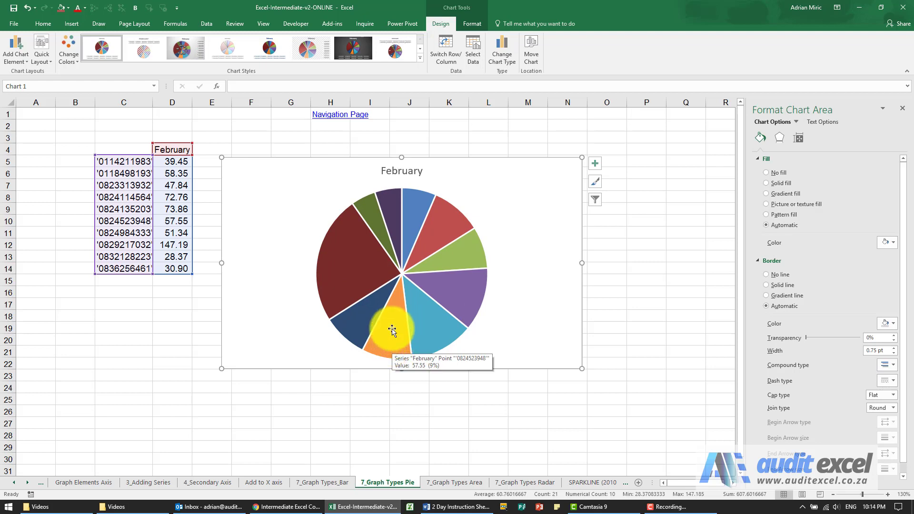
{"action": "right_click", "coordinate": [347, 244]}
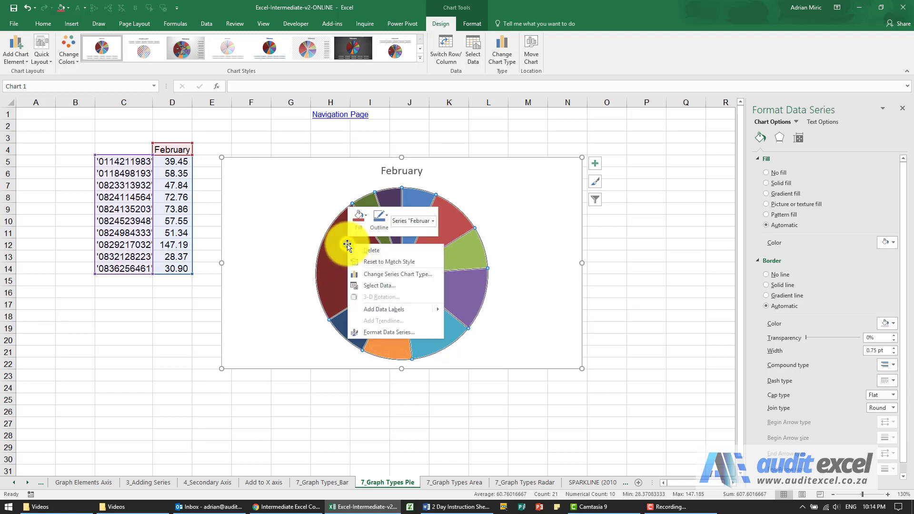
{"action": "left_click", "coordinate": [393, 310]}
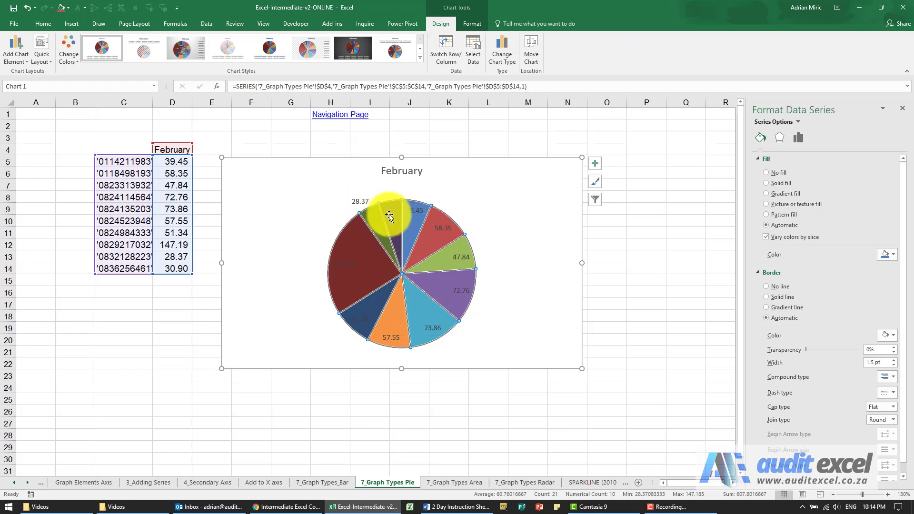
Format the pie chart's data labels to contain the category name instead of the value
{"action": "left_click", "coordinate": [416, 211]}
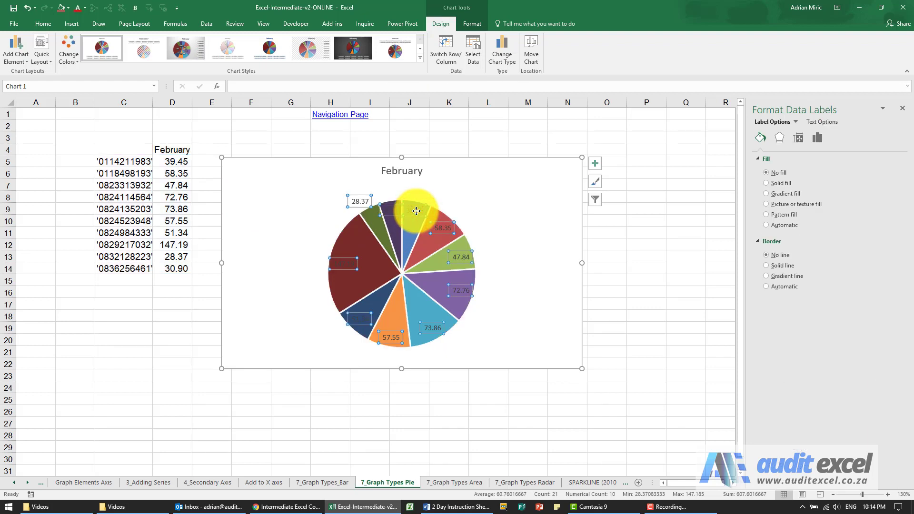
{"action": "right_click", "coordinate": [416, 211]}
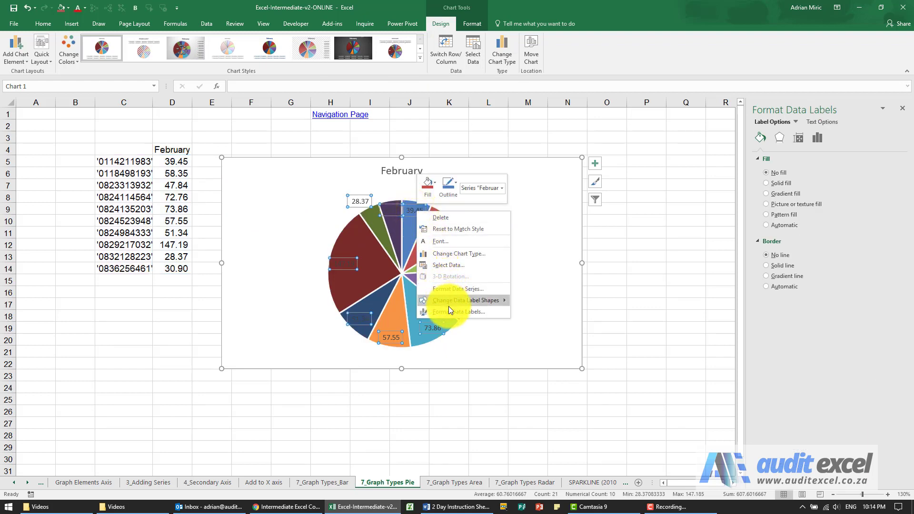
{"action": "left_click", "coordinate": [812, 111]}
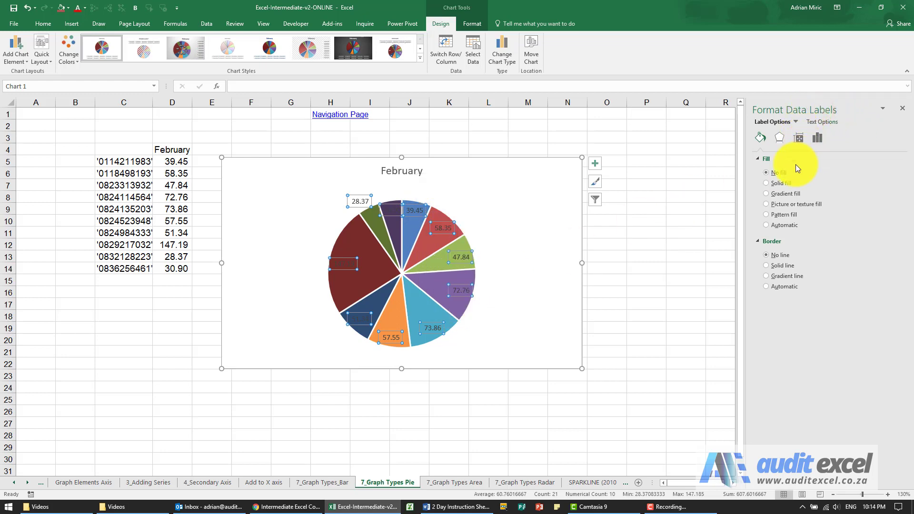
{"action": "left_click", "coordinate": [776, 135]}
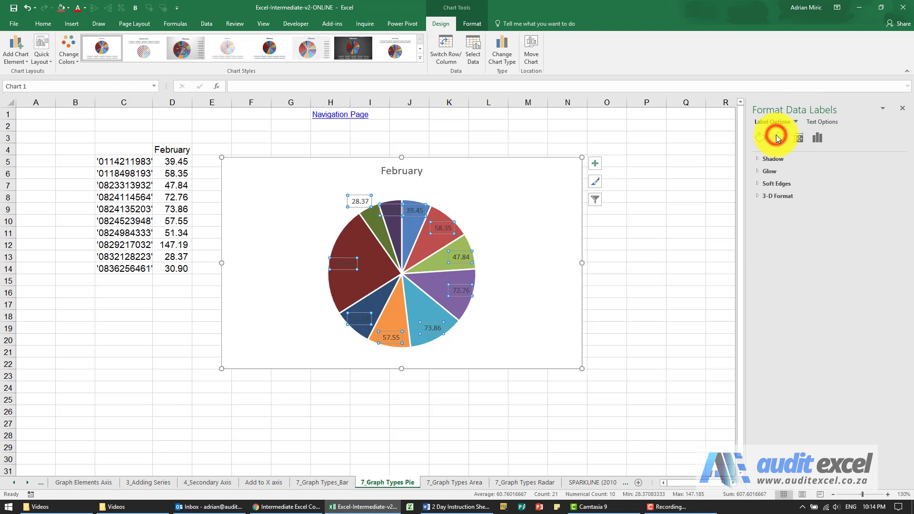
{"action": "left_click", "coordinate": [798, 138]}
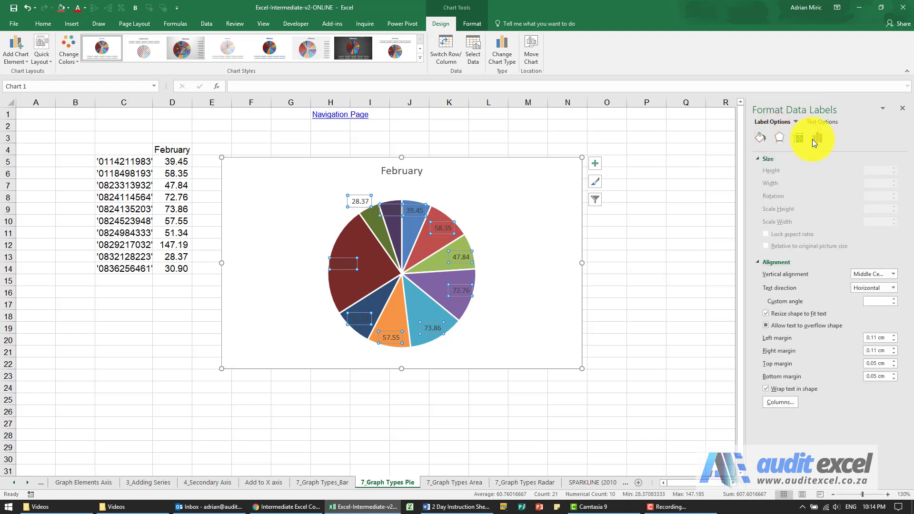
{"action": "left_click", "coordinate": [815, 139]}
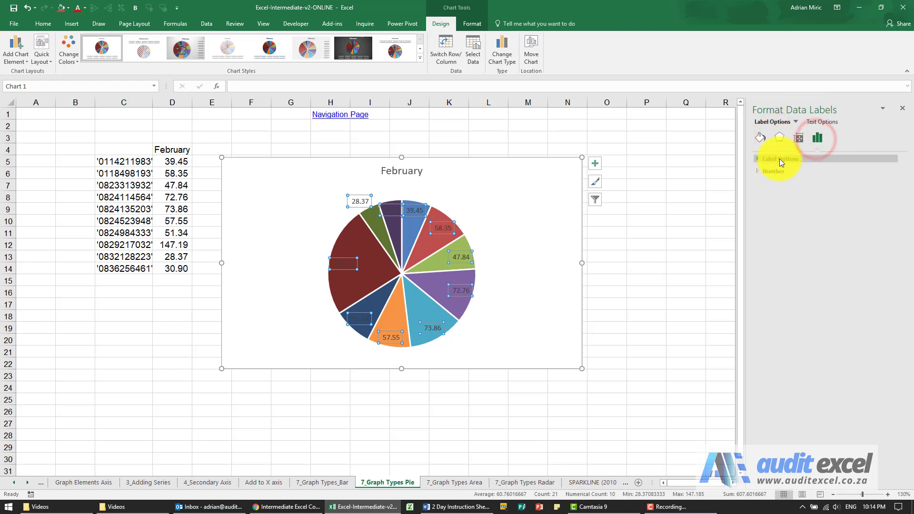
{"action": "left_click", "coordinate": [759, 159]}
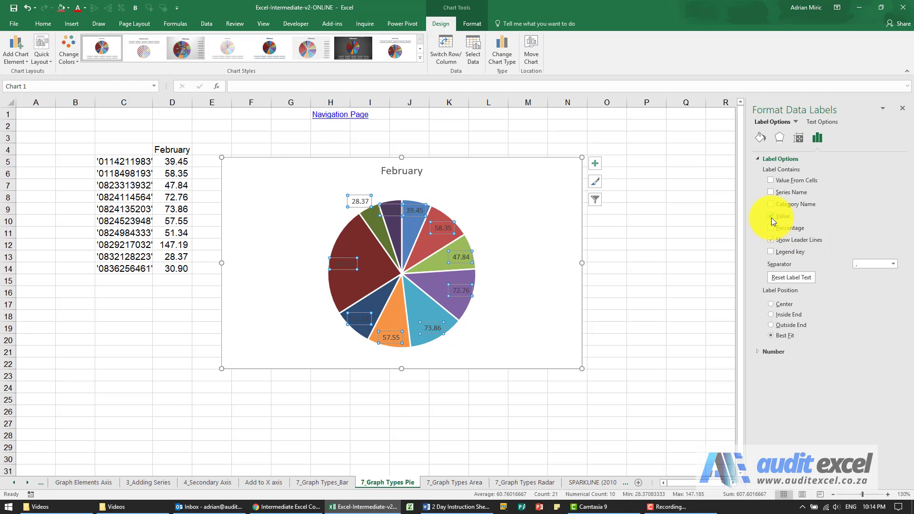
{"action": "left_click", "coordinate": [770, 204]}
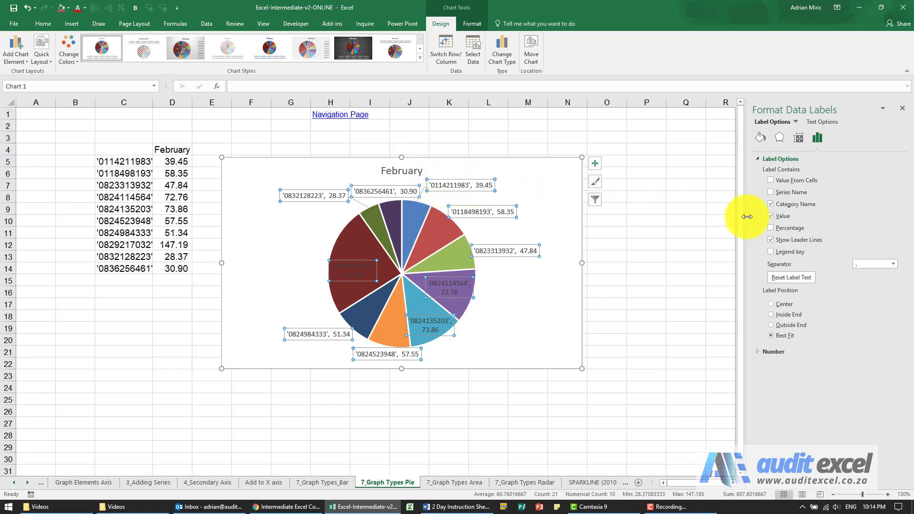
{"action": "left_click", "coordinate": [771, 217]}
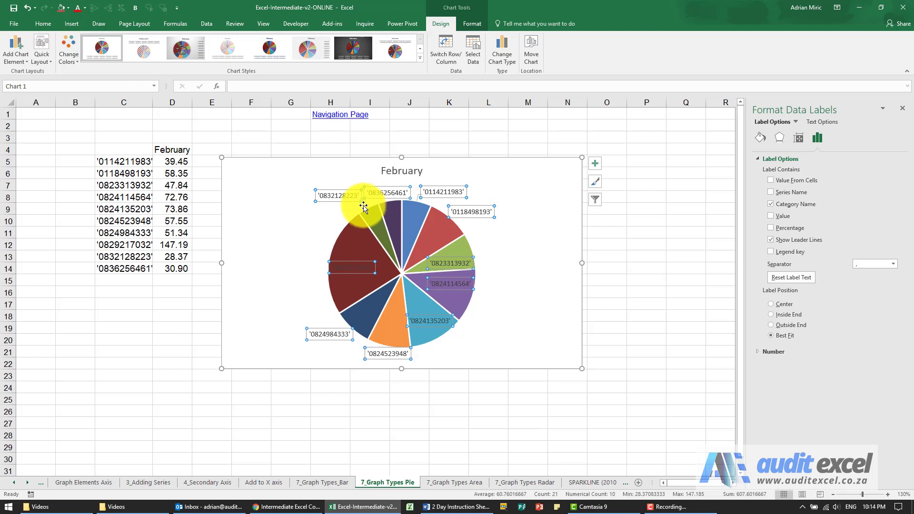
Try including the value and the percentage in the data labels, switching each one off again
{"action": "left_click", "coordinate": [770, 215]}
{"action": "left_click", "coordinate": [770, 216]}
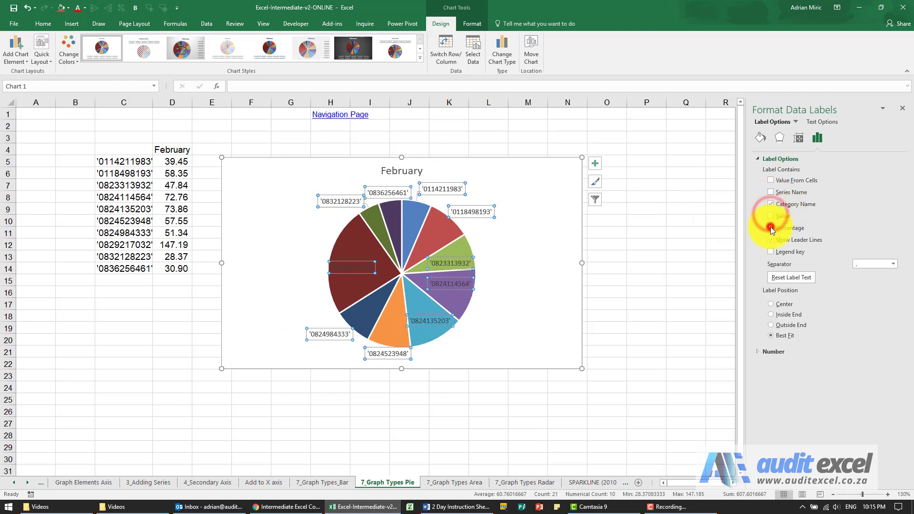
{"action": "left_click", "coordinate": [771, 228]}
{"action": "left_click", "coordinate": [771, 228]}
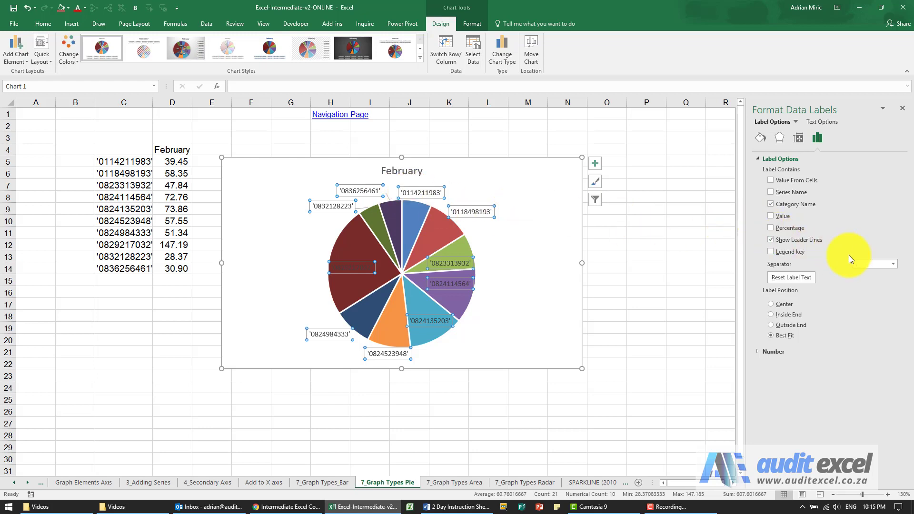
Set the data label separator to (New Line) while temporarily showing the value with the category name
{"action": "left_click", "coordinate": [770, 216]}
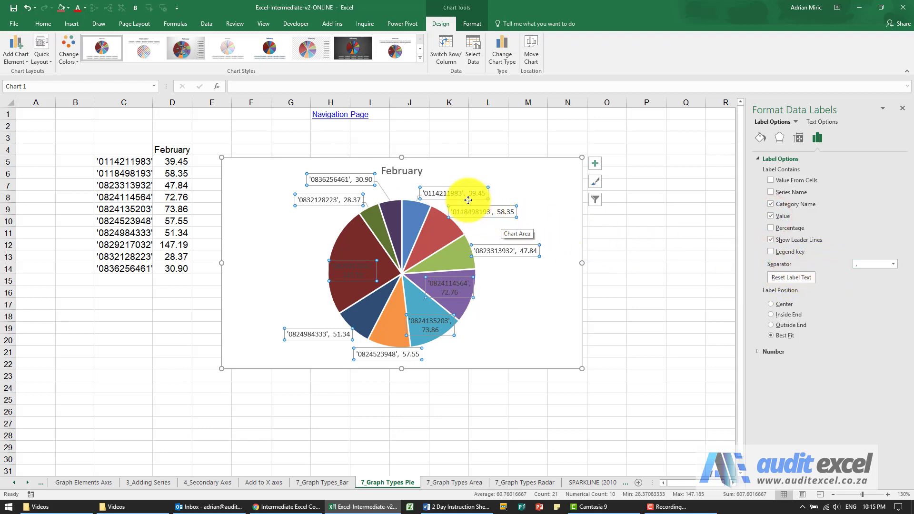
{"action": "left_click", "coordinate": [893, 264]}
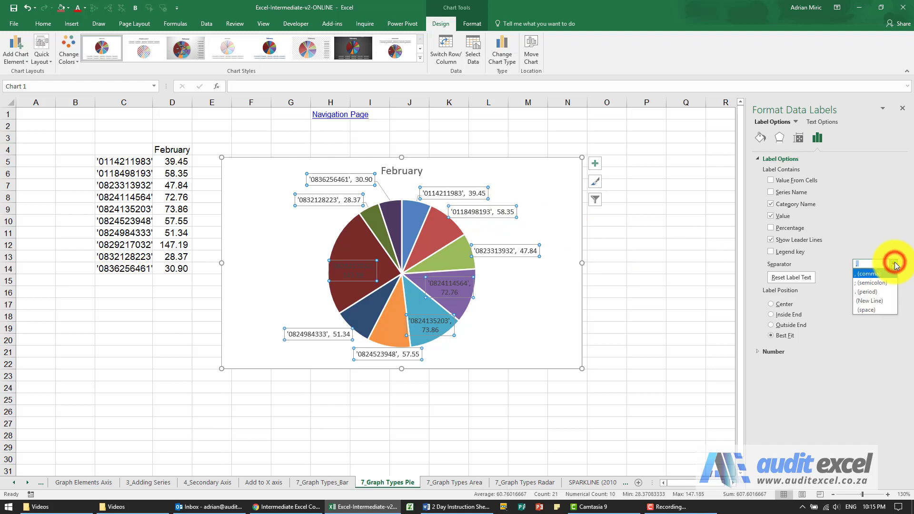
{"action": "left_click", "coordinate": [875, 299]}
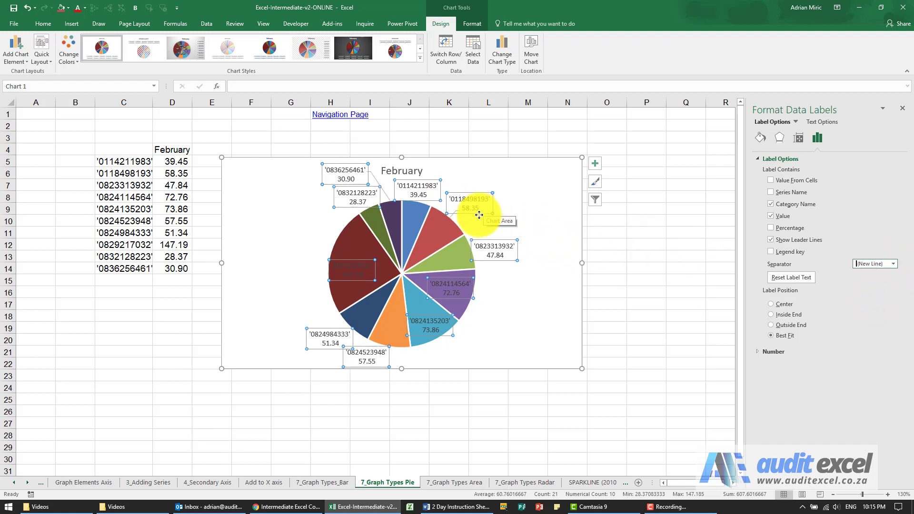
{"action": "left_click", "coordinate": [892, 264]}
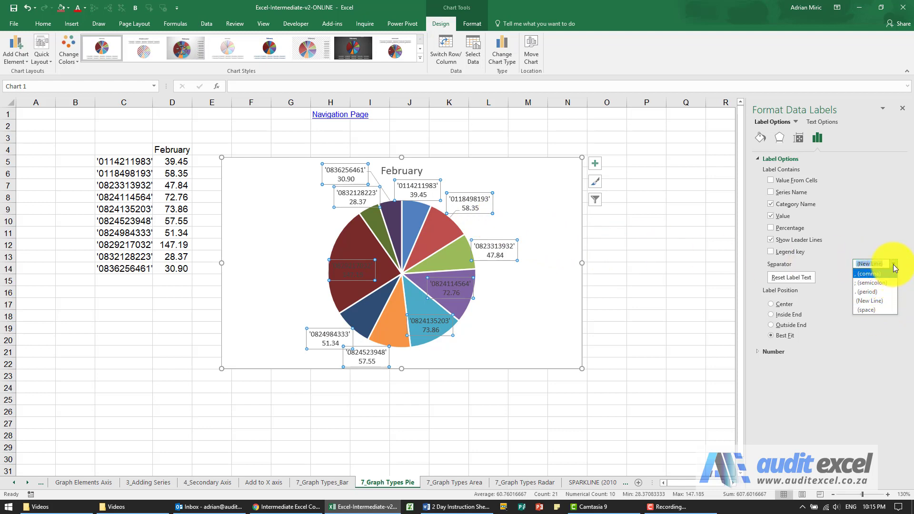
{"action": "left_click", "coordinate": [892, 264]}
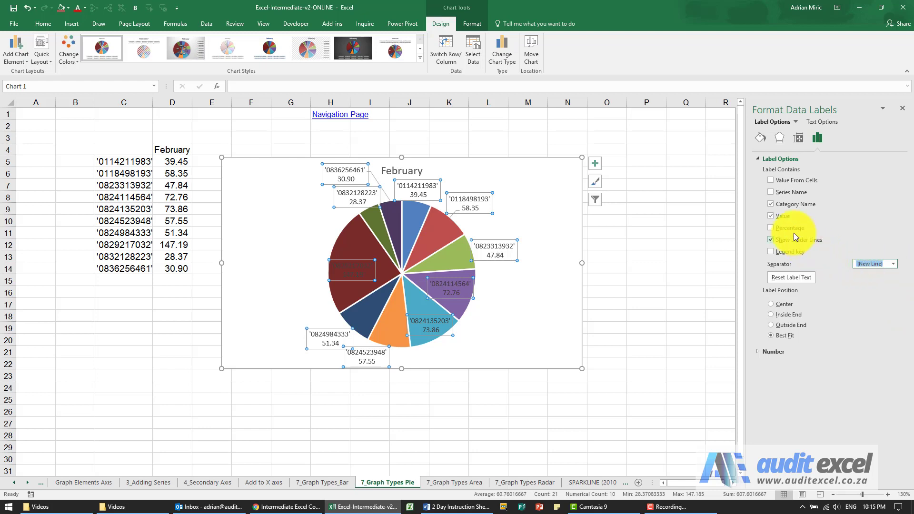
{"action": "left_click", "coordinate": [770, 215]}
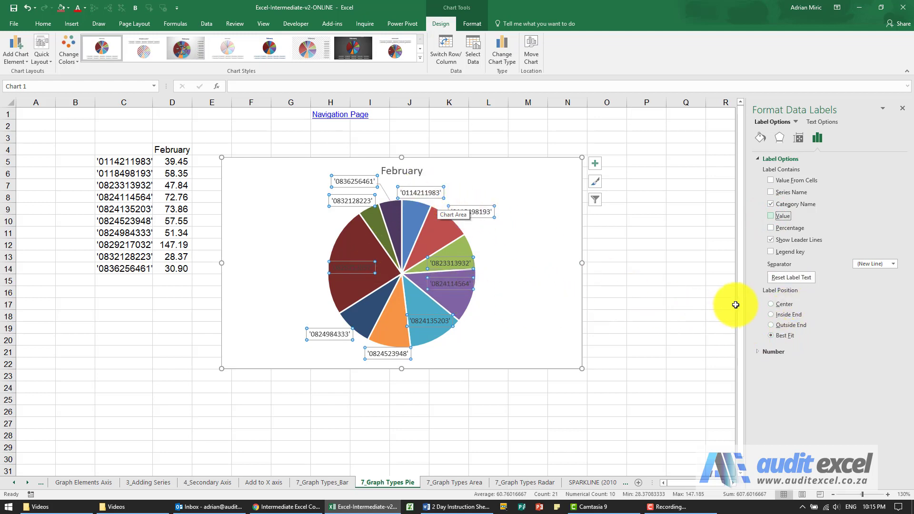
Try the Center, Inside End and Outside End label positions, return to Best Fit, and expand the labels' number format options
{"action": "left_click", "coordinate": [770, 304]}
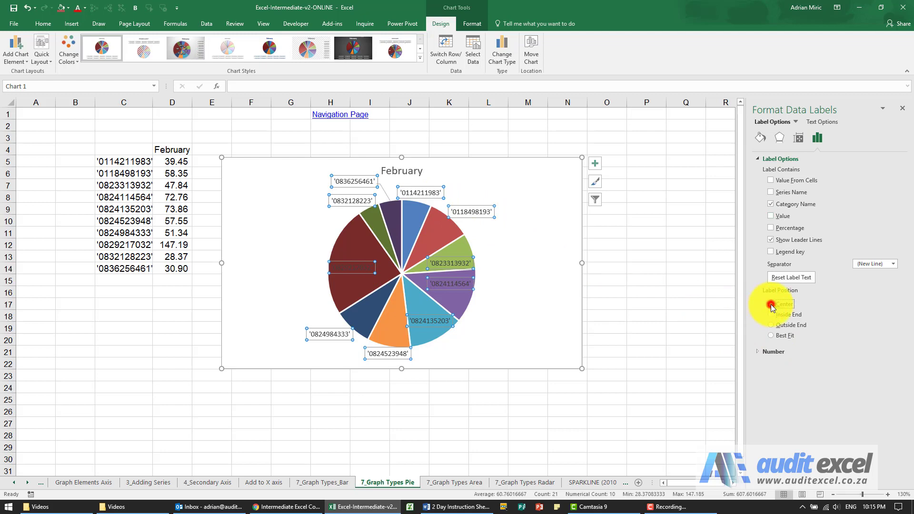
{"action": "left_click", "coordinate": [771, 315]}
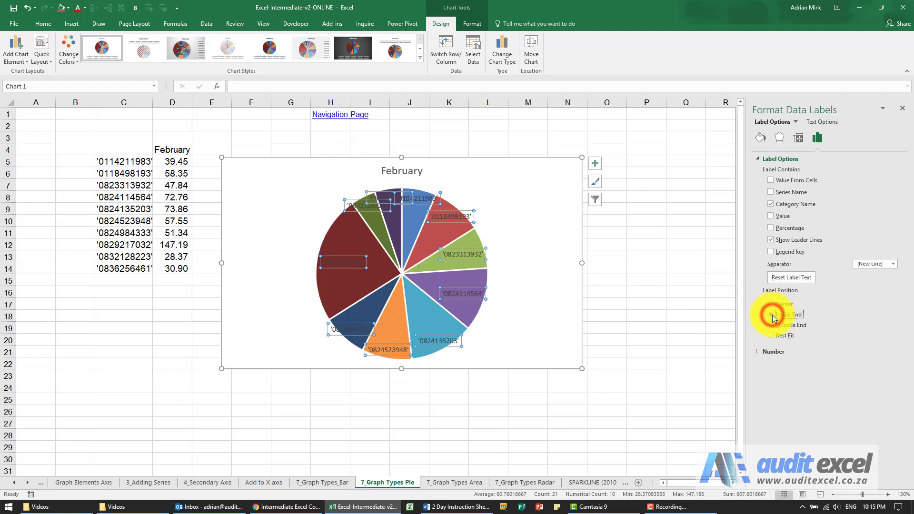
{"action": "left_click", "coordinate": [769, 324]}
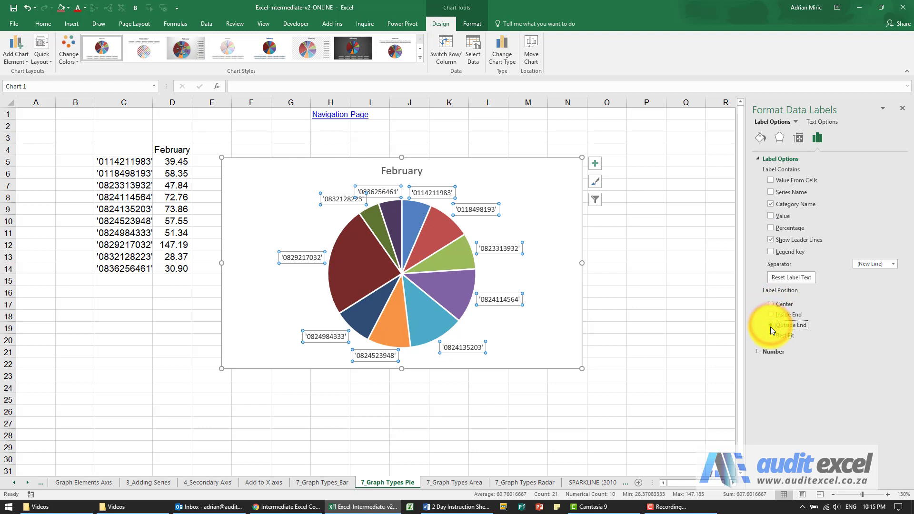
{"action": "left_click", "coordinate": [769, 335]}
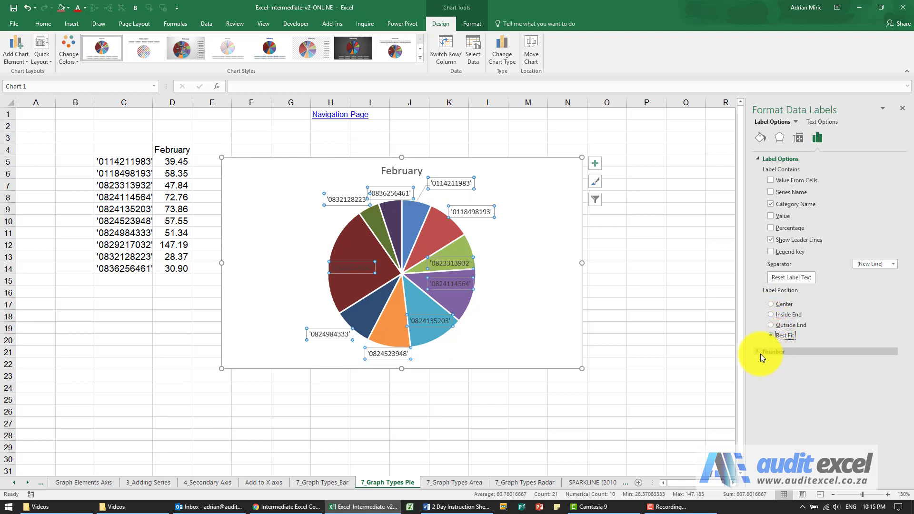
{"action": "left_click", "coordinate": [760, 353]}
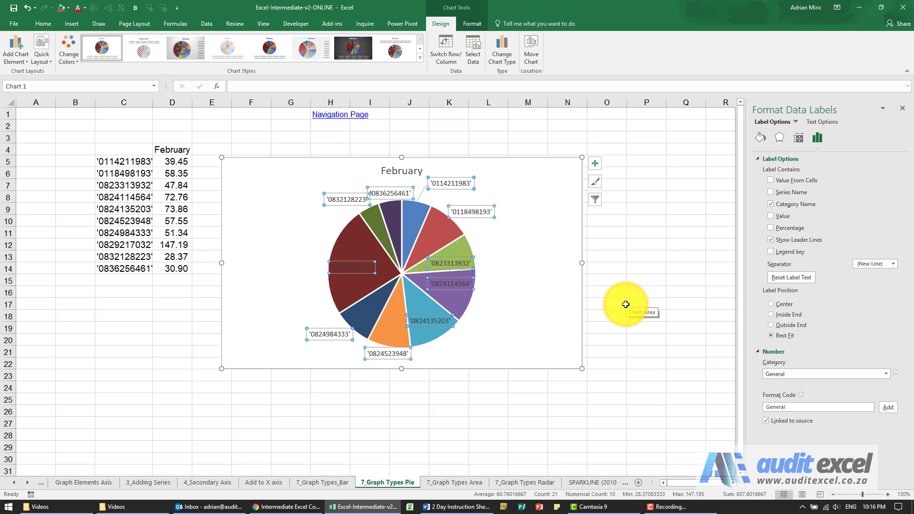
Try a first slice angle of 21° and a pie explosion of 17% on the data series, resetting each to zero
{"action": "left_click", "coordinate": [436, 238]}
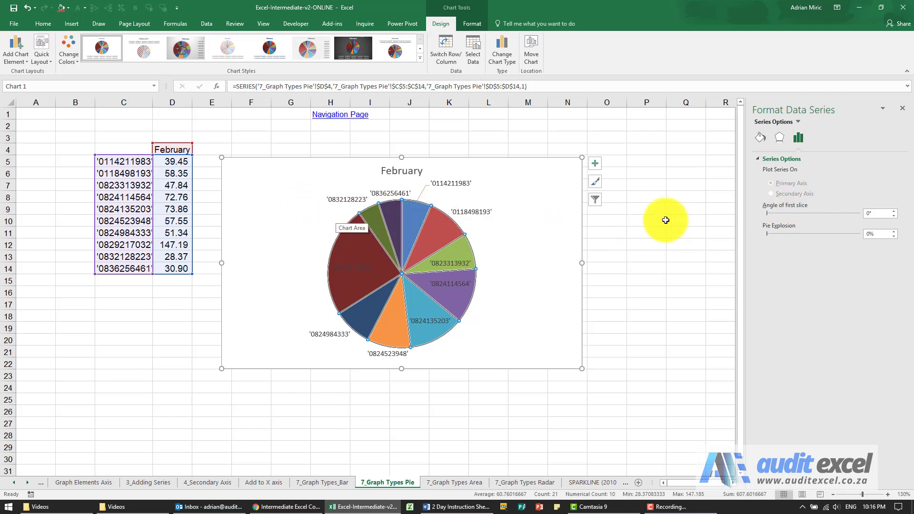
{"action": "left_click", "coordinate": [895, 213]}
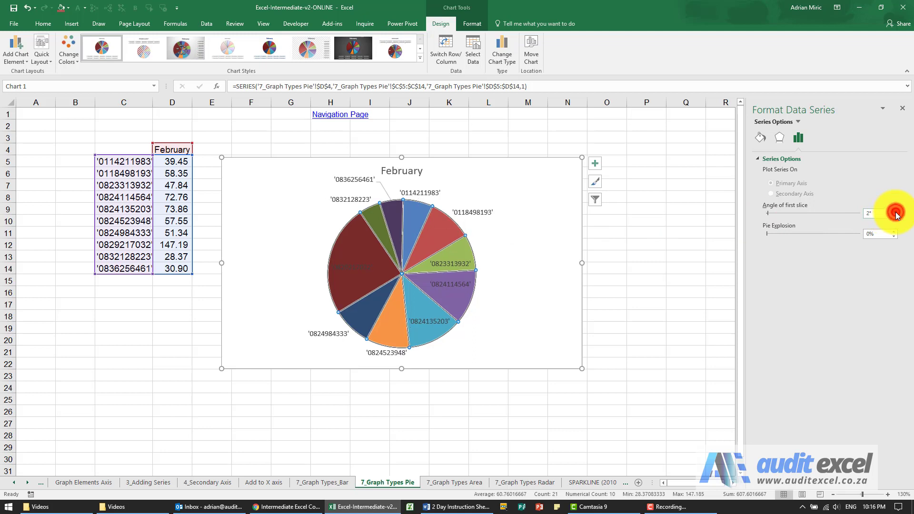
{"action": "left_click_drag", "start_coordinate": [895, 213], "coordinate": [896, 213]}
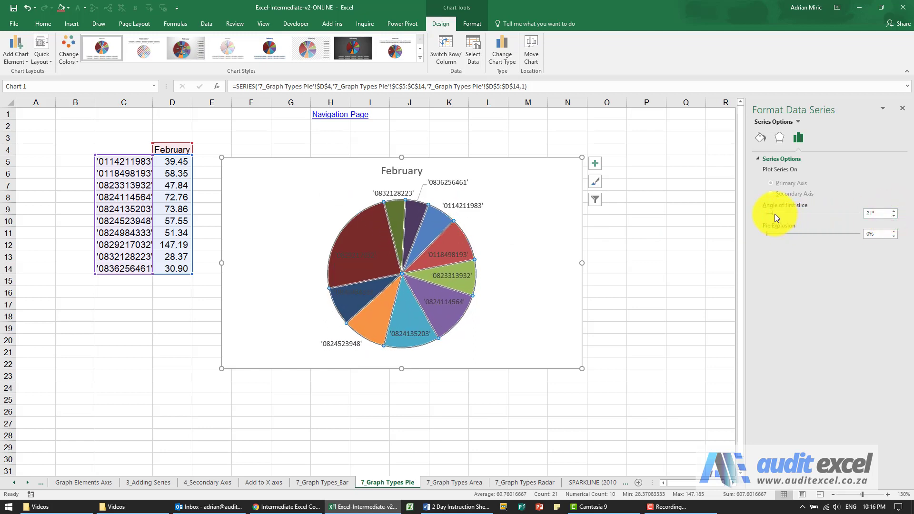
{"action": "left_click_drag", "start_coordinate": [771, 216], "coordinate": [765, 217]}
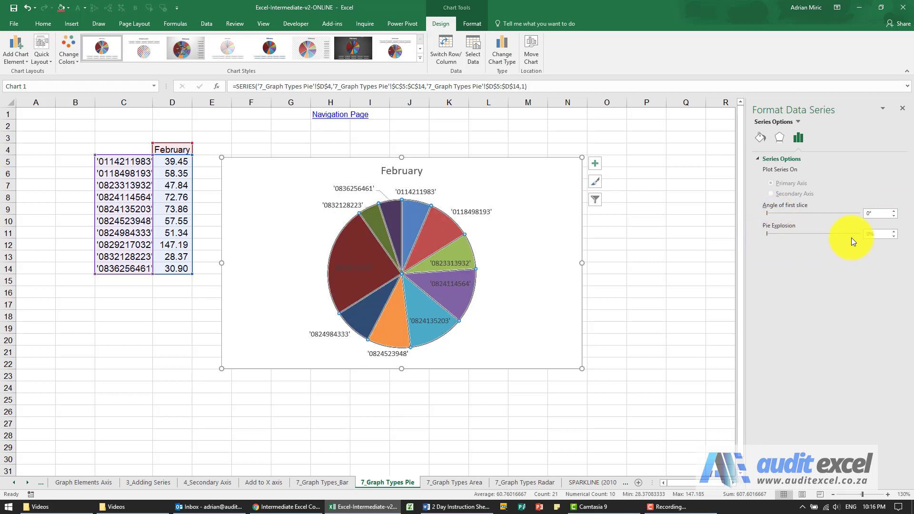
{"action": "left_click_drag", "start_coordinate": [893, 233], "coordinate": [893, 233]}
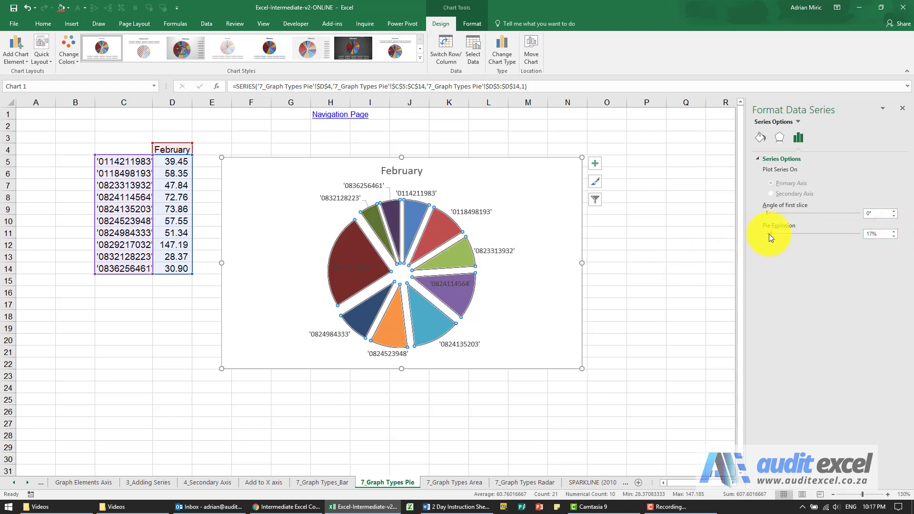
{"action": "left_click_drag", "start_coordinate": [771, 233], "coordinate": [762, 233]}
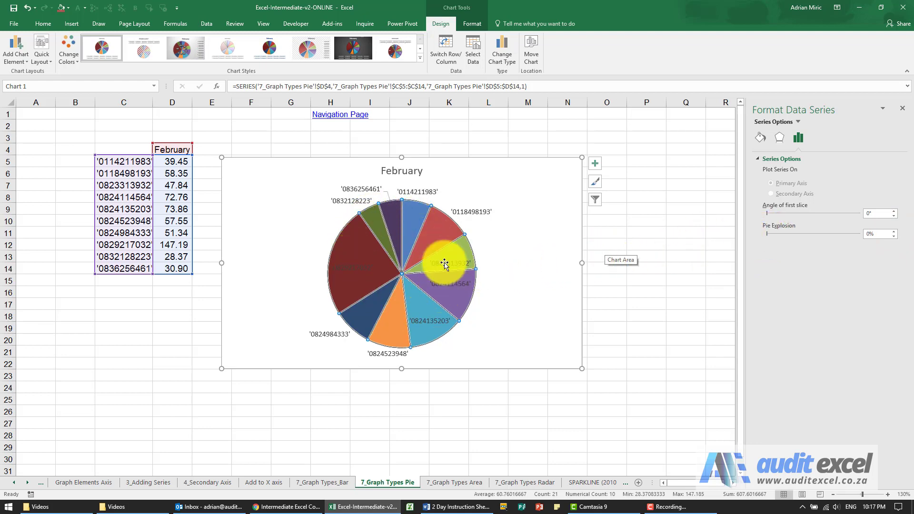
Try pulling out the light blue slice with a 27% explosion and the orange slice with 20%, returning both to the pie
{"action": "left_click", "coordinate": [412, 223]}
{"action": "left_click", "coordinate": [413, 223]}
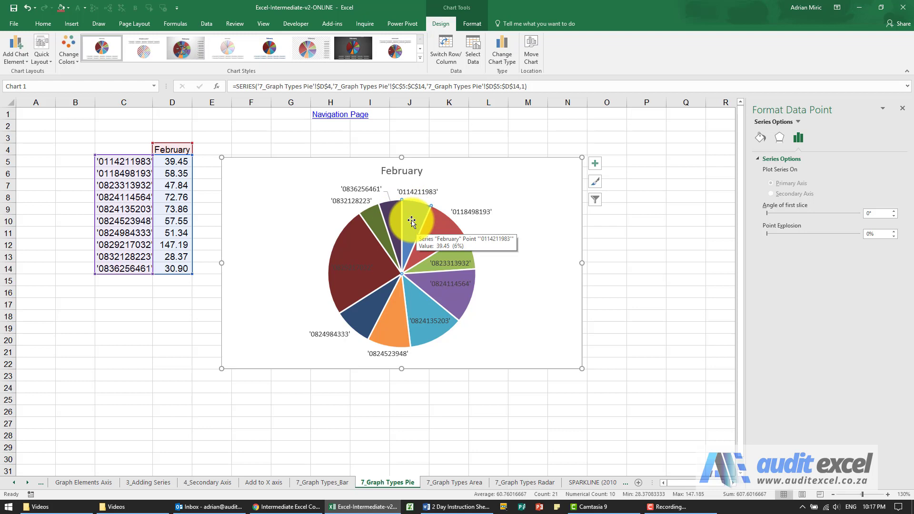
{"action": "left_click_drag", "start_coordinate": [409, 214], "coordinate": [415, 199]}
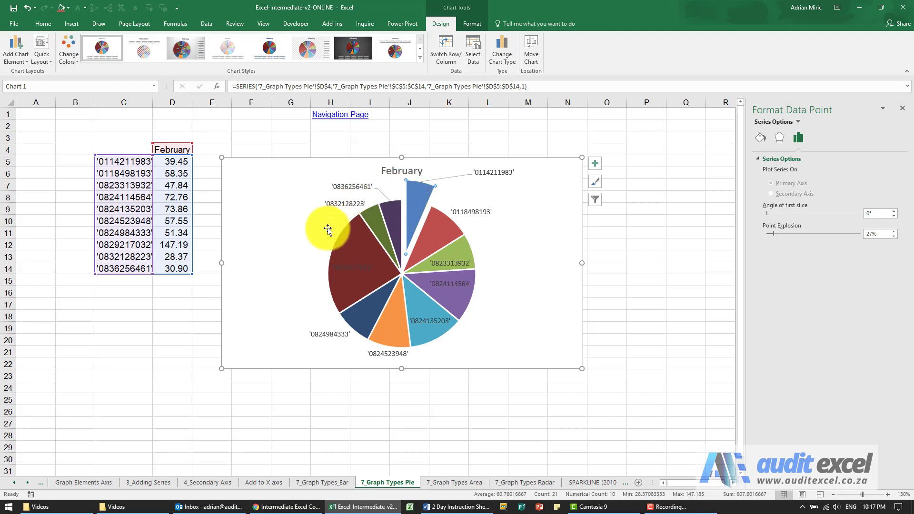
{"action": "left_click", "coordinate": [394, 323]}
{"action": "left_click_drag", "start_coordinate": [394, 324], "coordinate": [393, 339]}
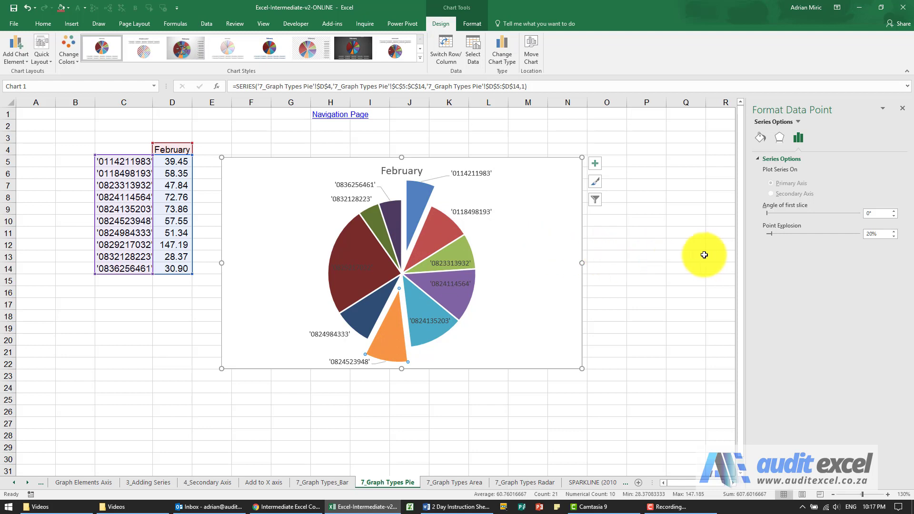
{"action": "left_click_drag", "start_coordinate": [772, 234], "coordinate": [764, 235]}
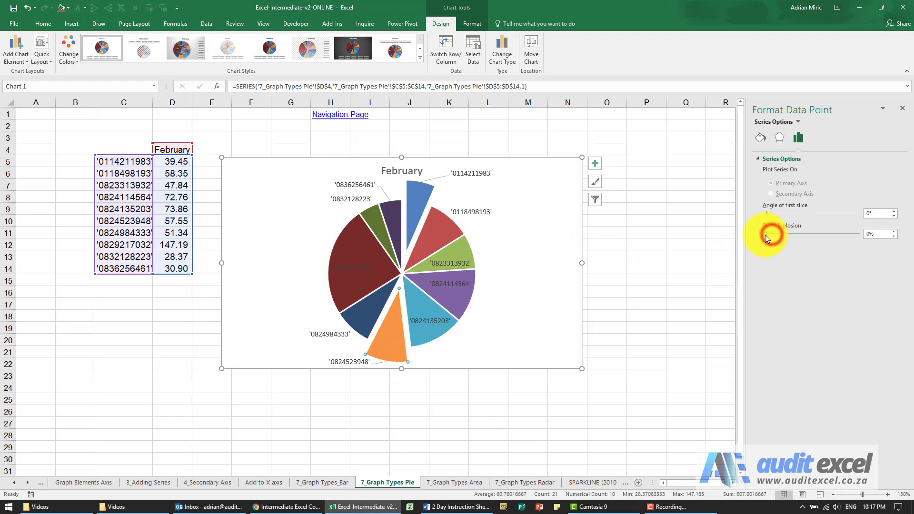
{"action": "left_click_drag", "start_coordinate": [422, 203], "coordinate": [465, 241]}
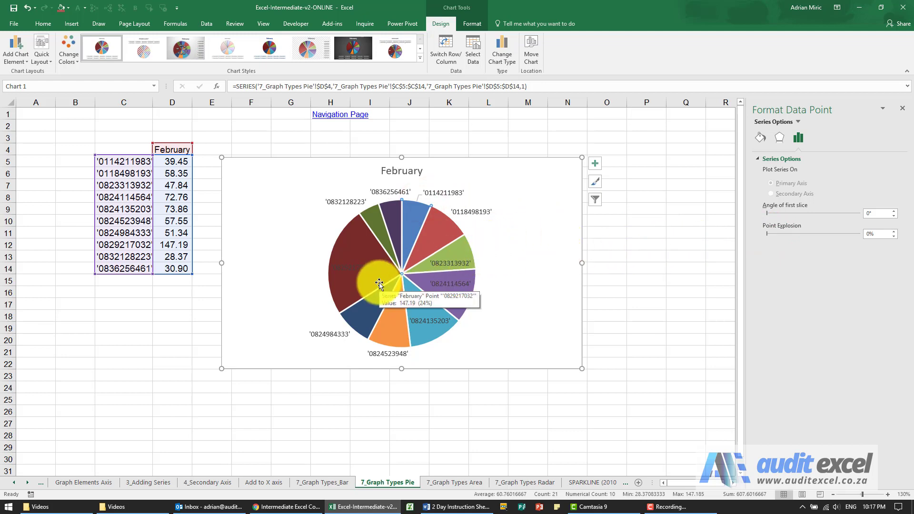
Change the February chart's type from Pie to Bar of Pie
{"action": "left_click", "coordinate": [618, 347]}
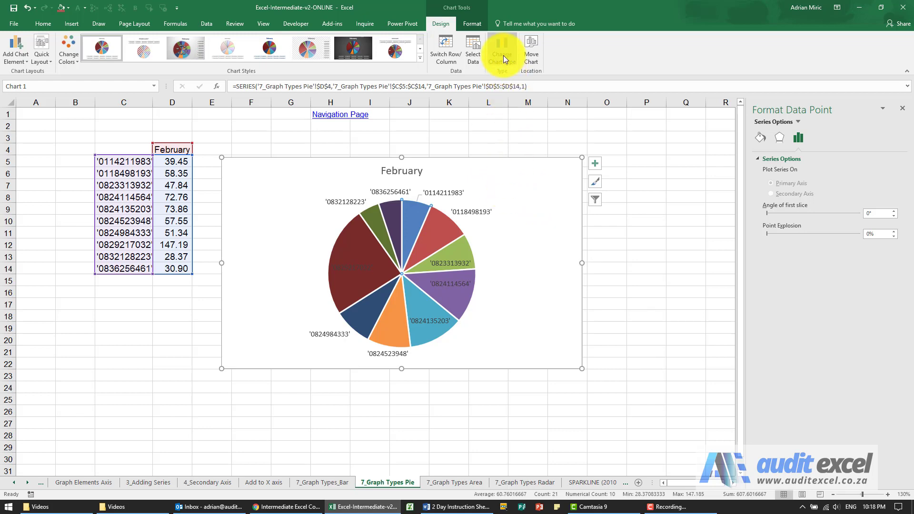
{"action": "right_click", "coordinate": [522, 176]}
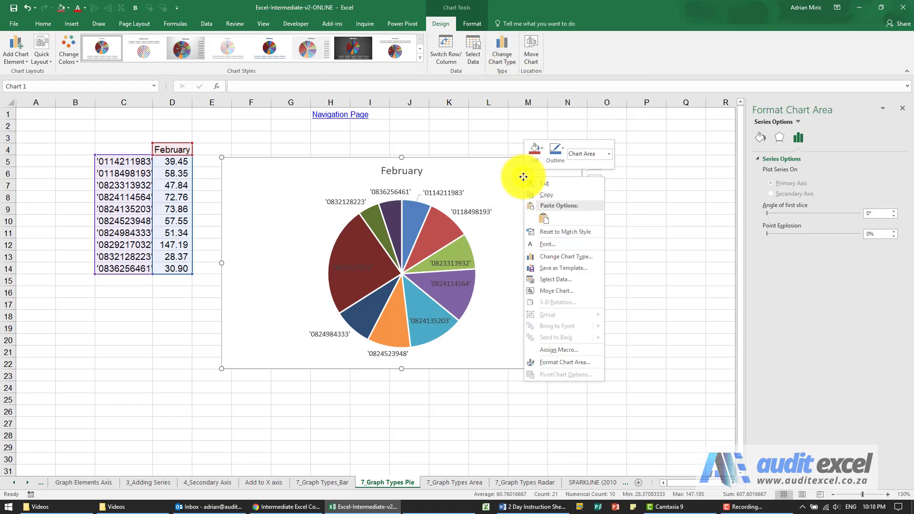
{"action": "left_click", "coordinate": [570, 258]}
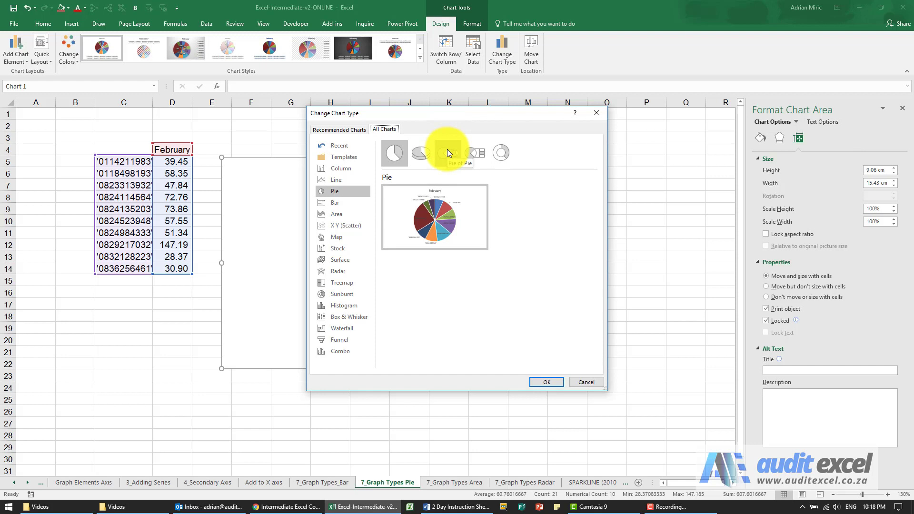
{"action": "left_click", "coordinate": [473, 151]}
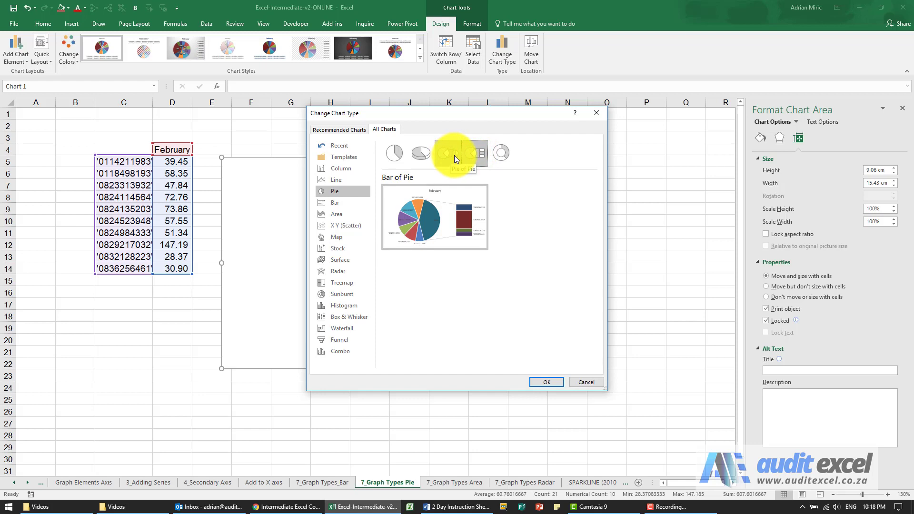
{"action": "left_click", "coordinate": [545, 381]}
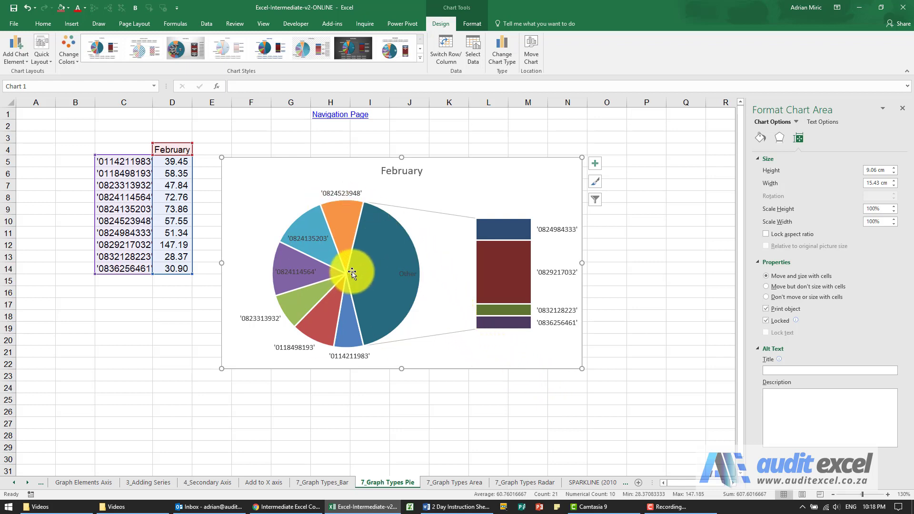
Inspect the Other slice and the second plot's bars, and open the series options for the February pie
{"action": "mouse_move", "coordinate": [373, 238]}
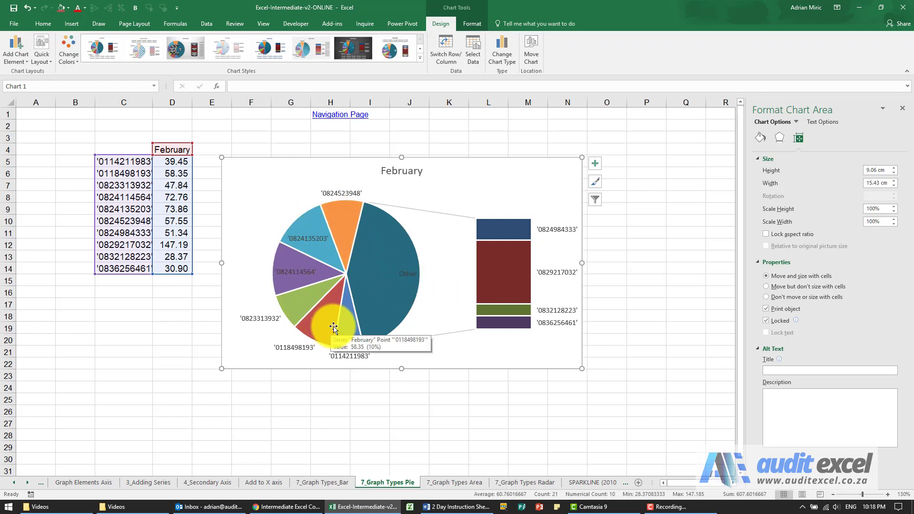
{"action": "mouse_move", "coordinate": [377, 276]}
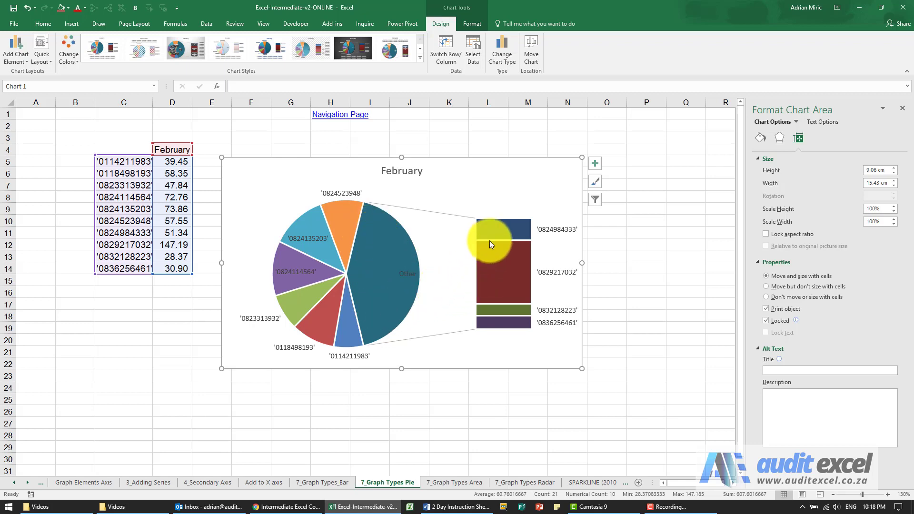
{"action": "mouse_move", "coordinate": [491, 279]}
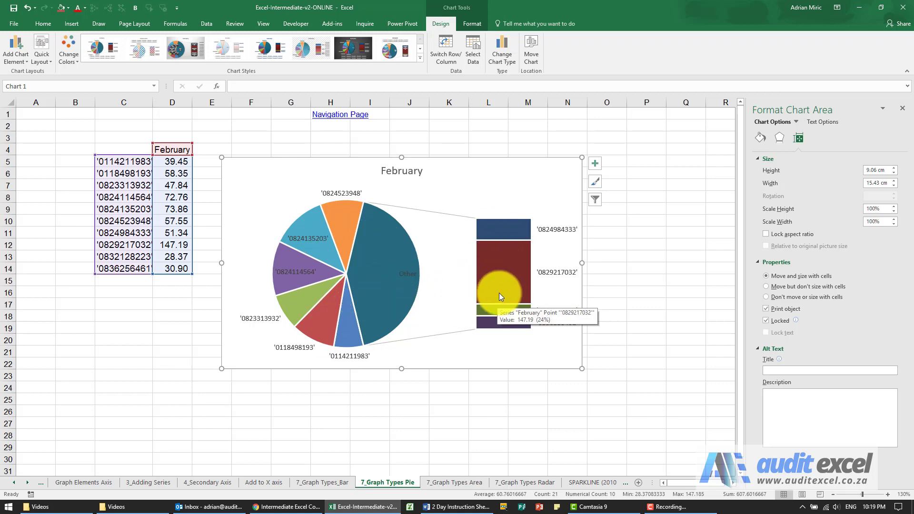
{"action": "left_click", "coordinate": [376, 246]}
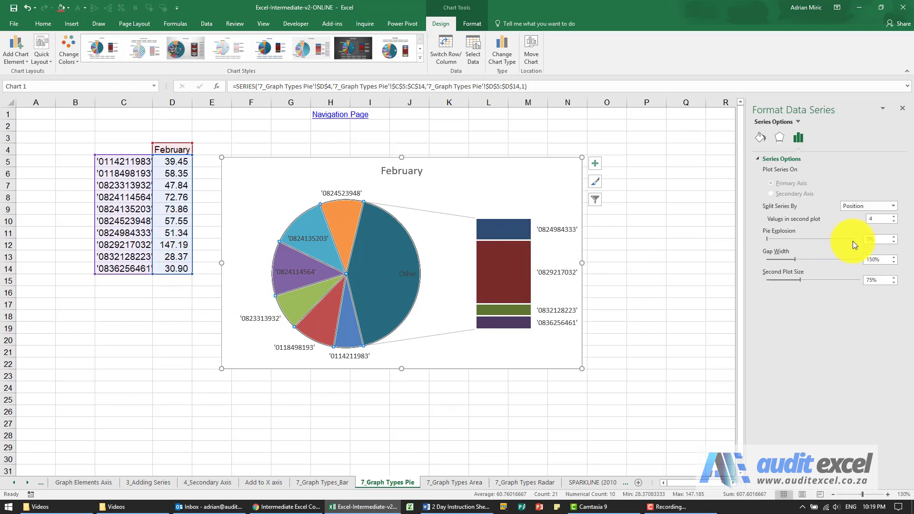
Try splitting the series by value, using thresholds of less than 33 and less than 40 for the second plot
{"action": "left_click", "coordinate": [891, 206]}
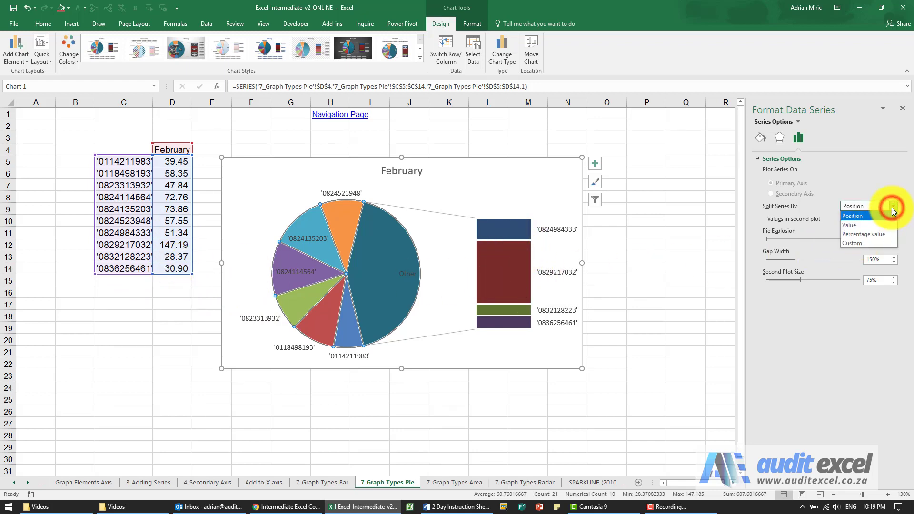
{"action": "left_click", "coordinate": [870, 224]}
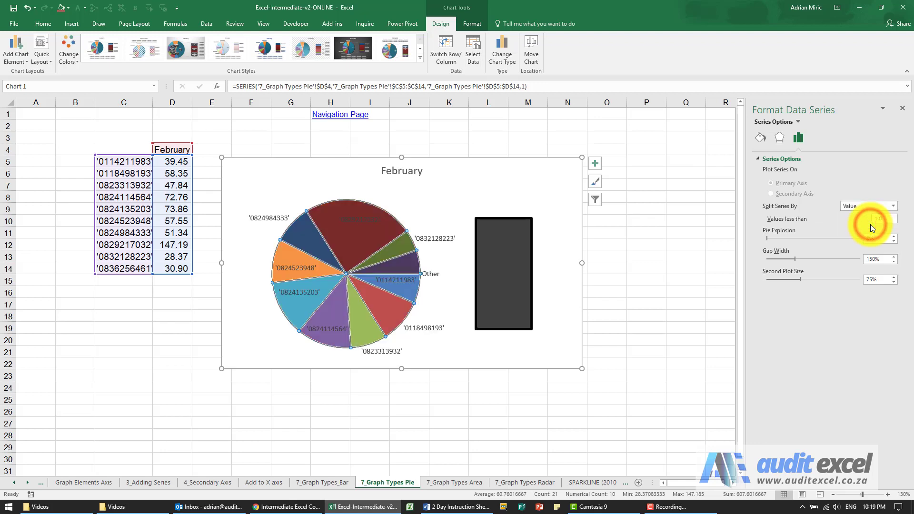
{"action": "left_click", "coordinate": [889, 220]}
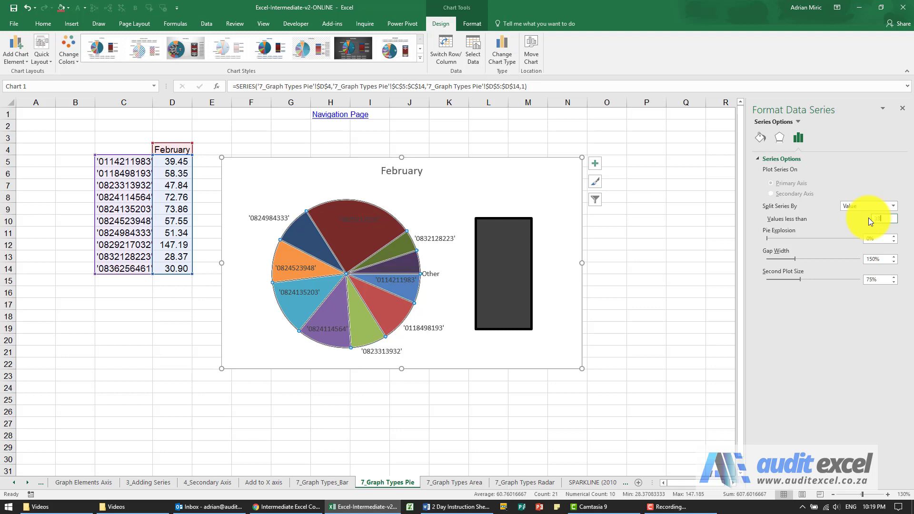
{"action": "type", "text": "33"}
{"action": "key", "text": "Tab"}
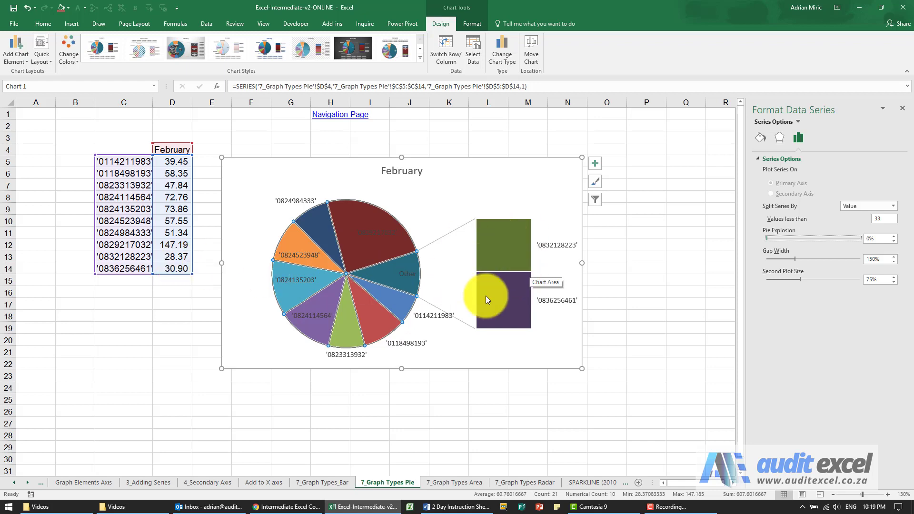
{"action": "left_click", "coordinate": [885, 220]}
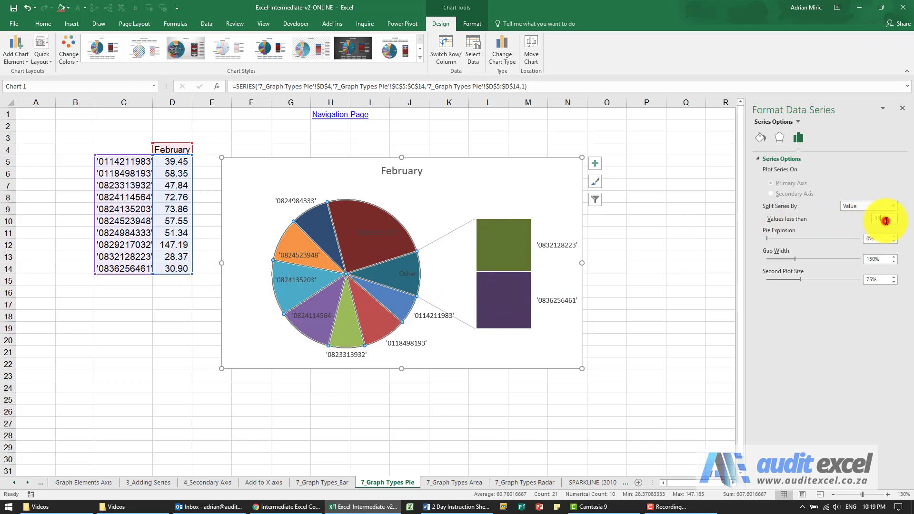
{"action": "type", "text": "40"}
{"action": "key", "text": "Return"}
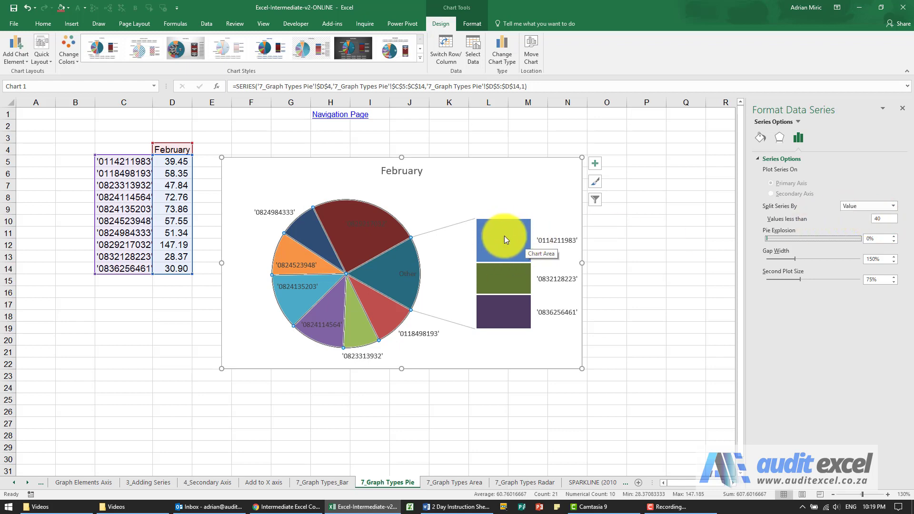
{"action": "mouse_move", "coordinate": [515, 238]}
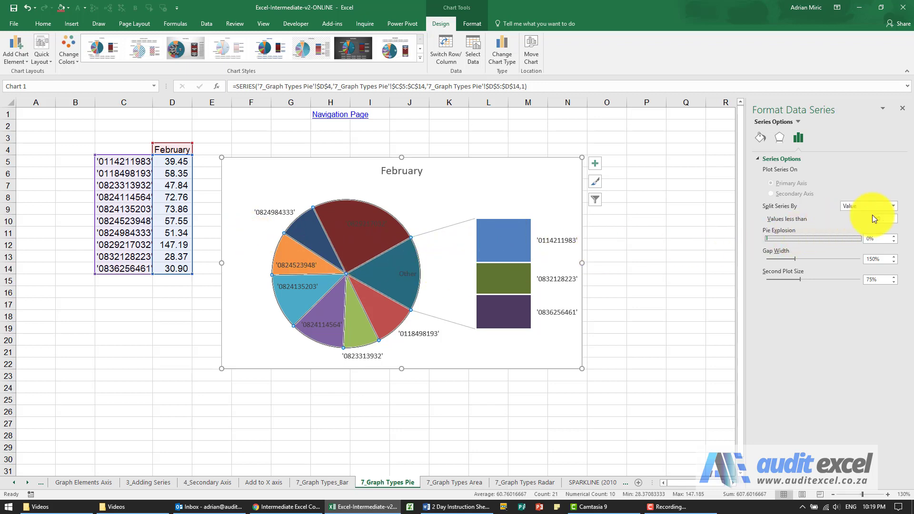
Split the series by percentage value, sending values less than 8% to the second plot
{"action": "left_click", "coordinate": [893, 208]}
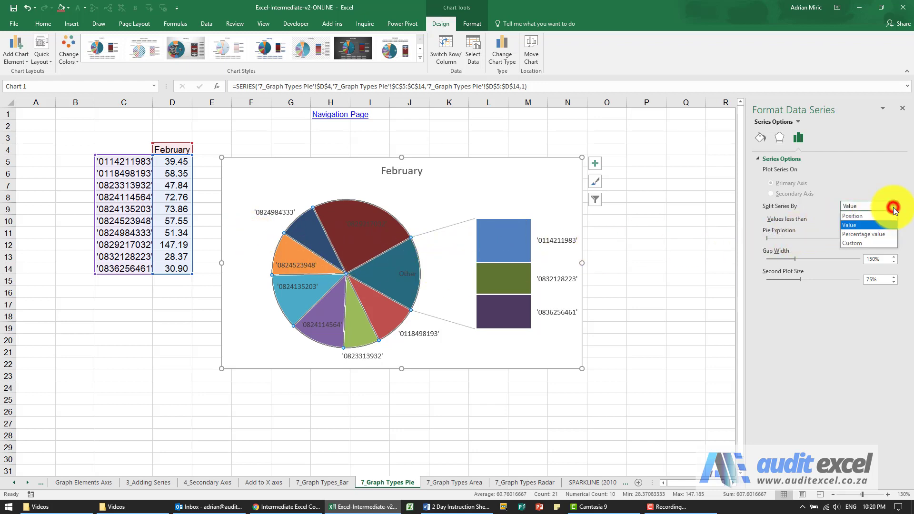
{"action": "left_click", "coordinate": [881, 232]}
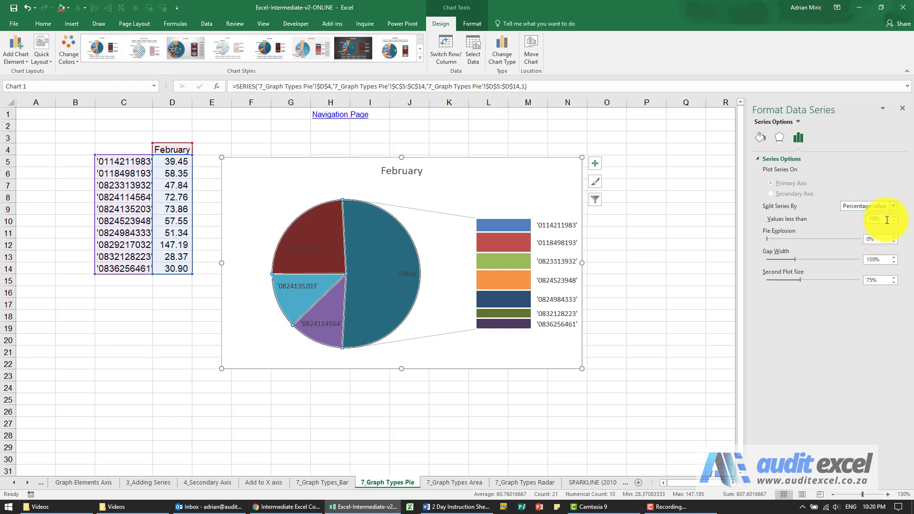
{"action": "left_click_drag", "start_coordinate": [887, 220], "coordinate": [859, 214]}
{"action": "type", "text": "8"}
{"action": "key", "text": "Tab"}
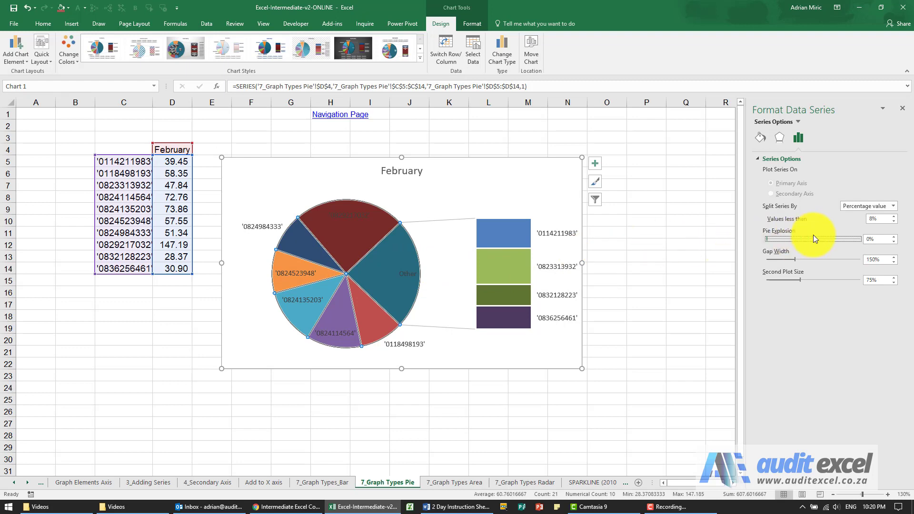
Use a custom series split, moving the dark blue point to the second plot and the light green point to the first plot
{"action": "left_click", "coordinate": [892, 208]}
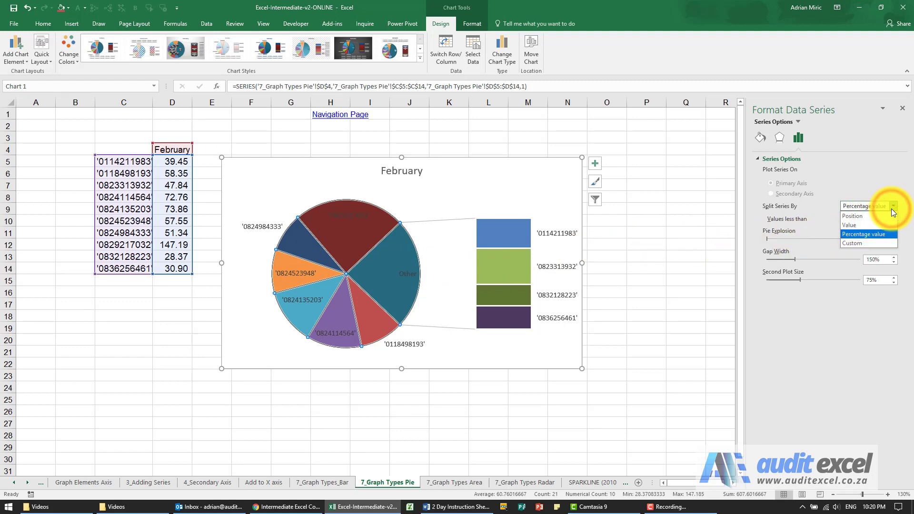
{"action": "left_click", "coordinate": [865, 243]}
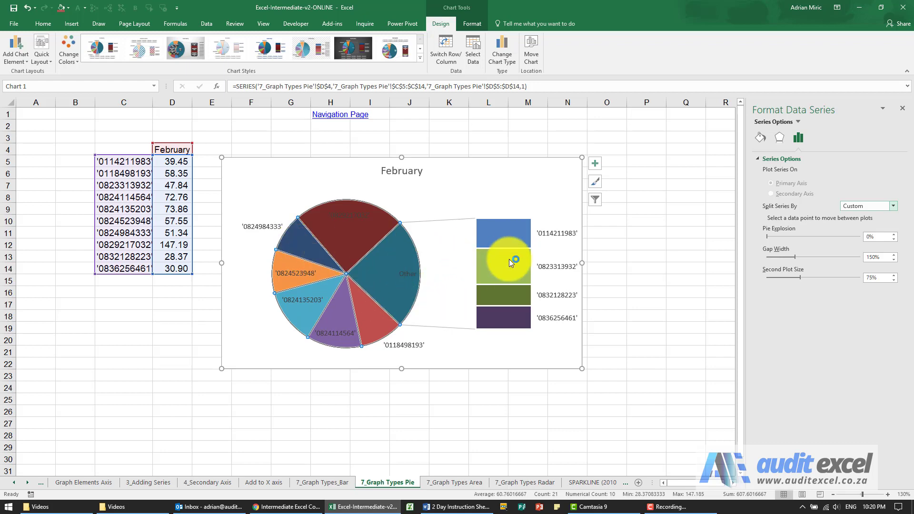
{"action": "left_click", "coordinate": [301, 241]}
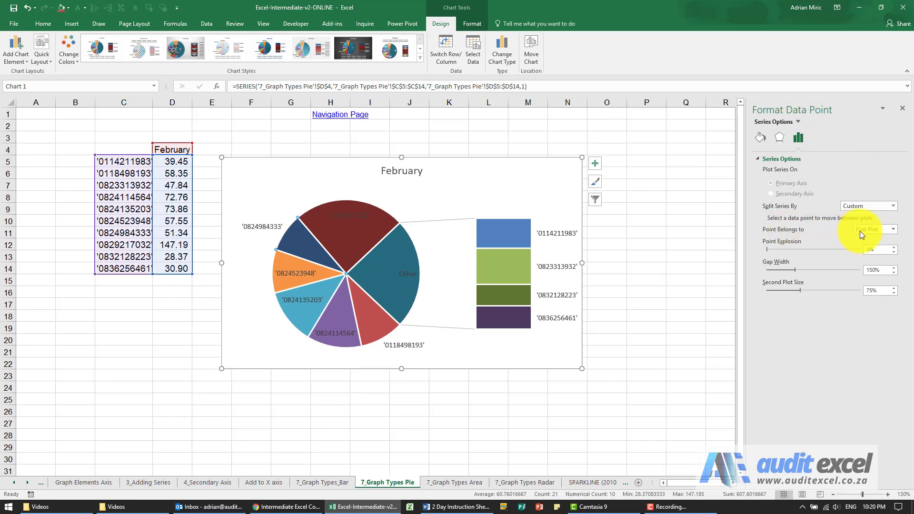
{"action": "left_click", "coordinate": [893, 230]}
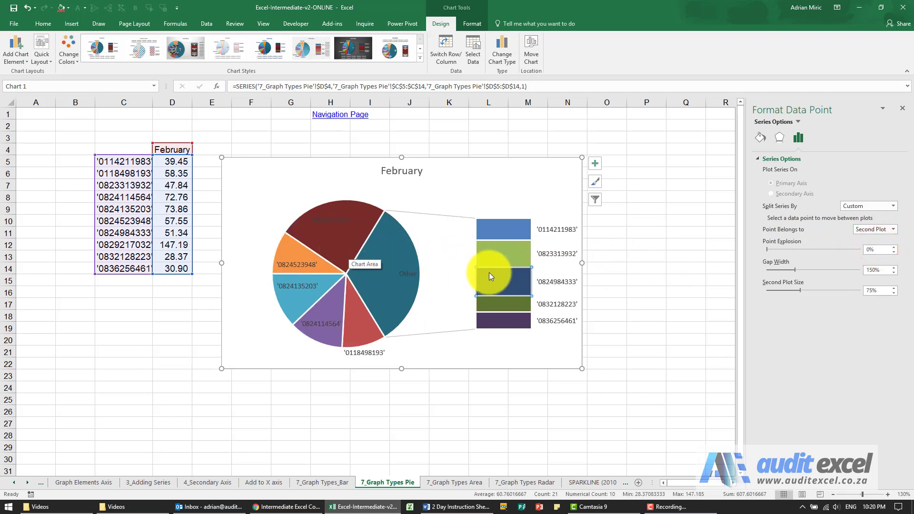
{"action": "left_click", "coordinate": [495, 253]}
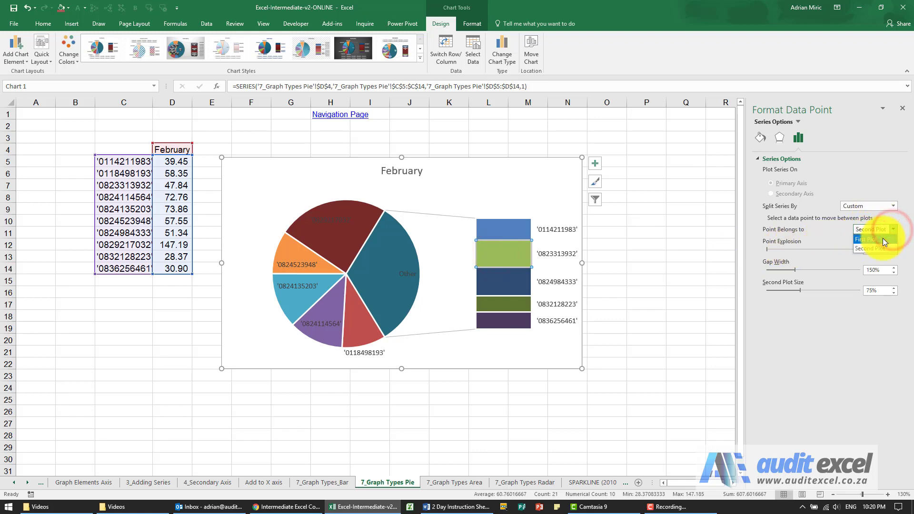
{"action": "left_click", "coordinate": [883, 238]}
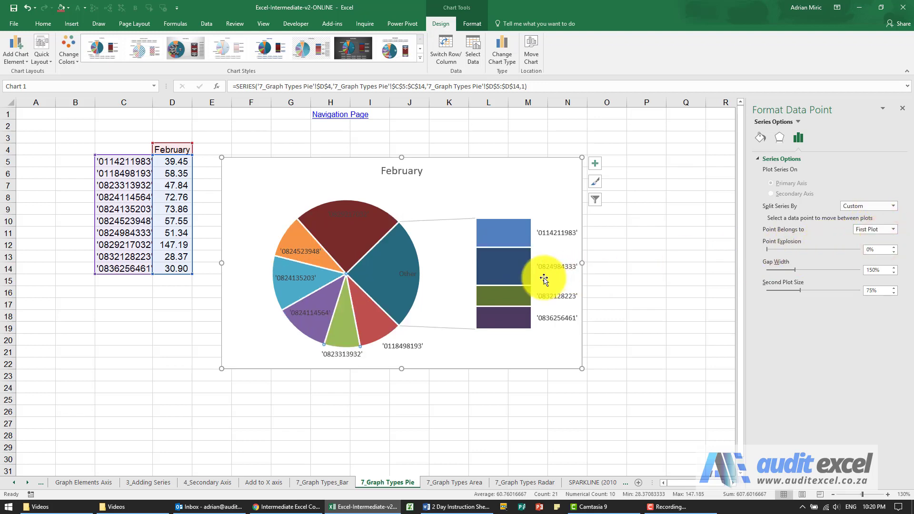